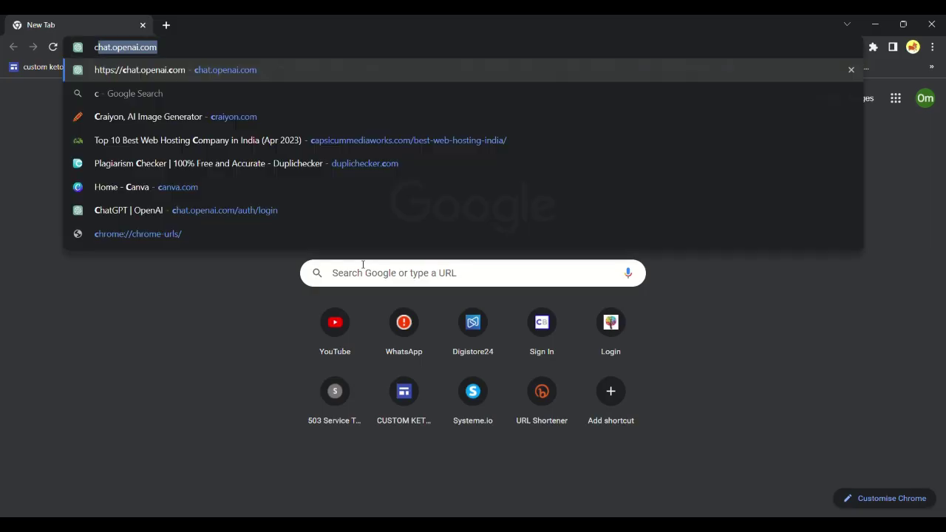
- Open the cutout.pro website
type("u")
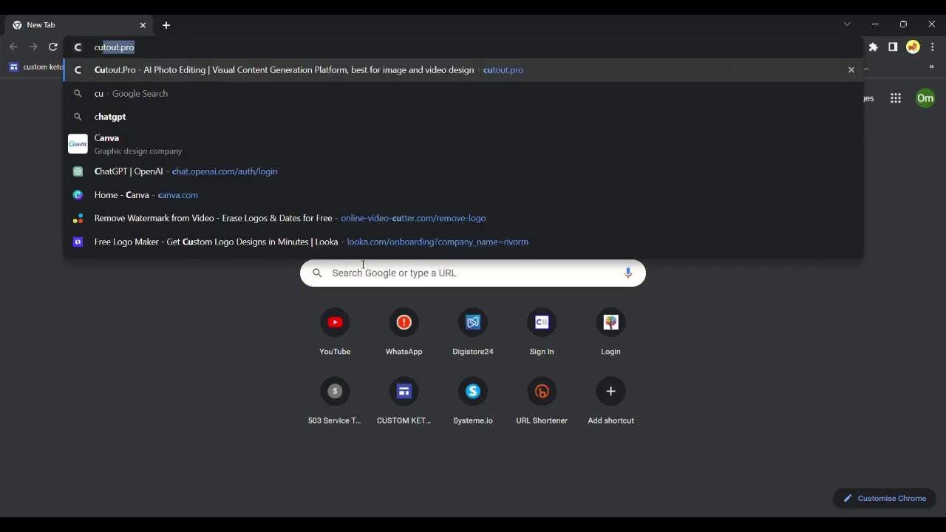
type("tout.pro")
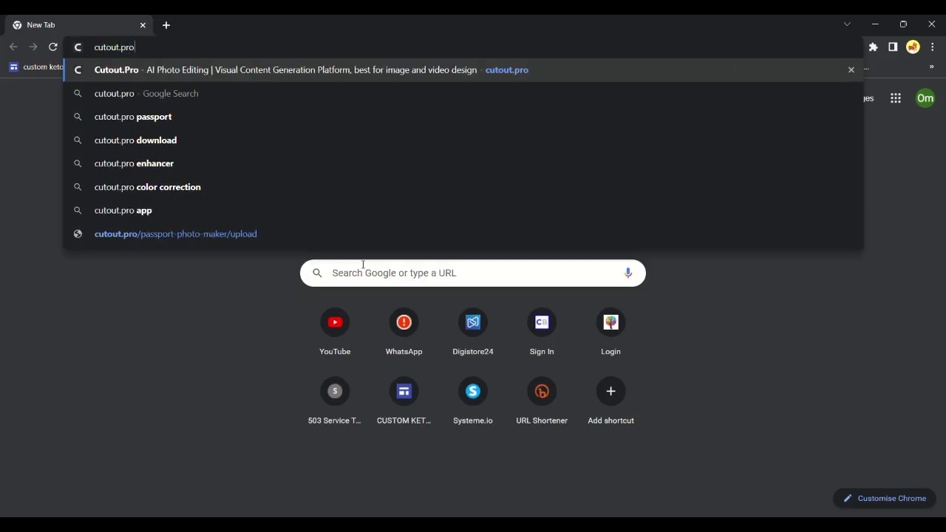
key("Return")
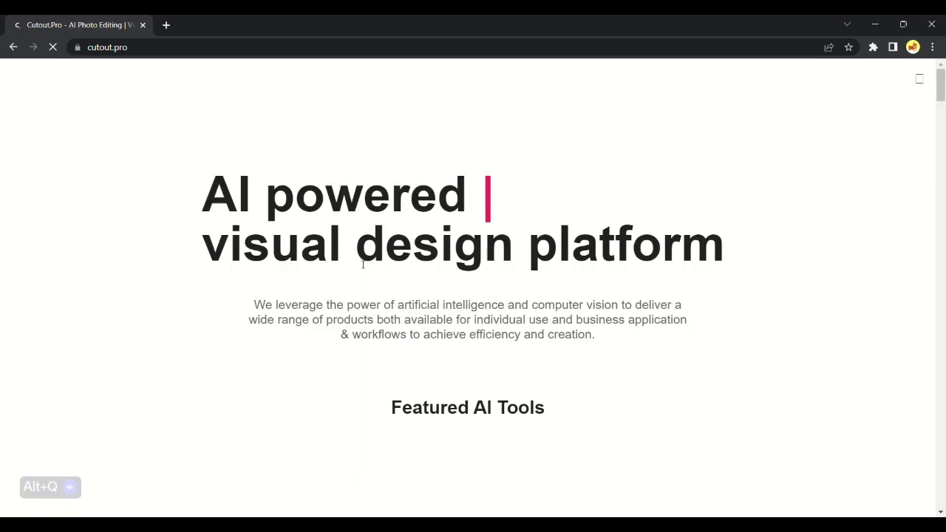
- Log in to cutout.pro with a Google account
left_click_drag(942, 86, 942, 105)
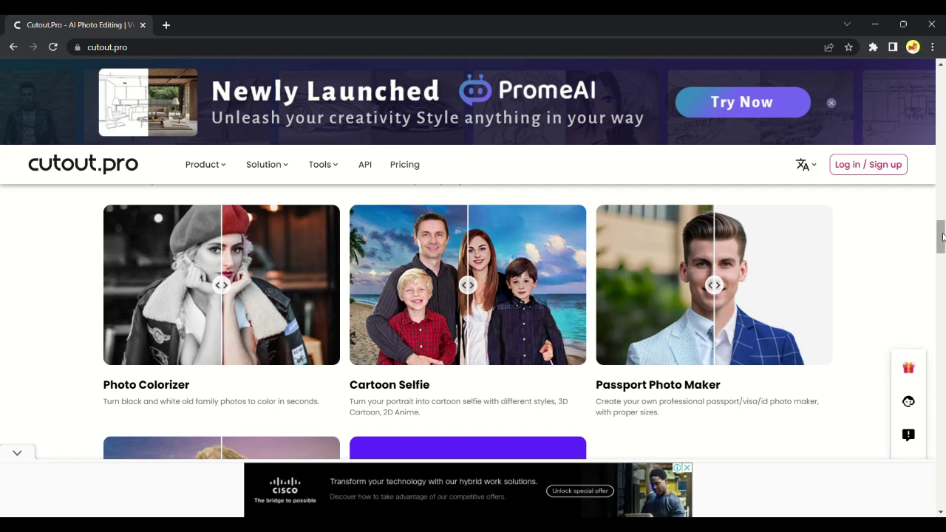
mouse_move(942, 236)
left_mouse_down()
mouse_move(943, 282)
mouse_move(943, 253)
left_mouse_up()
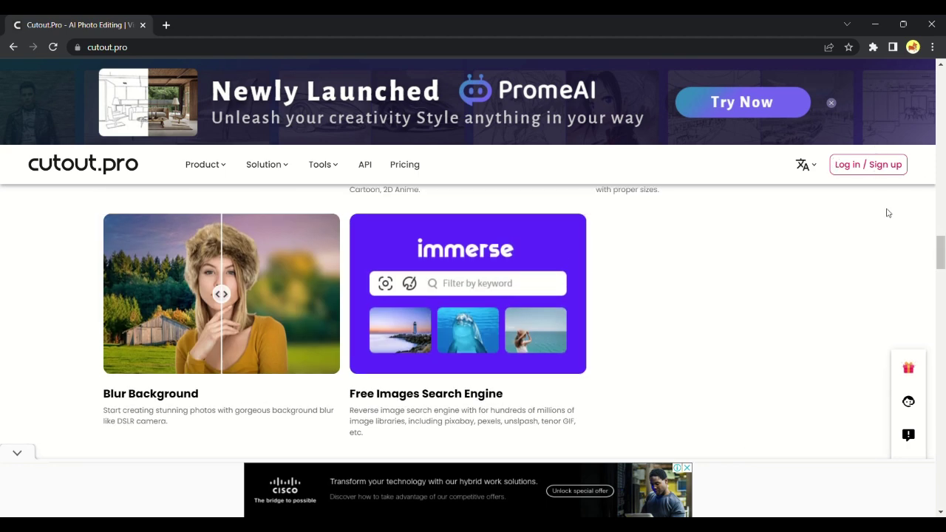
scroll(521, 177, "up", 3)
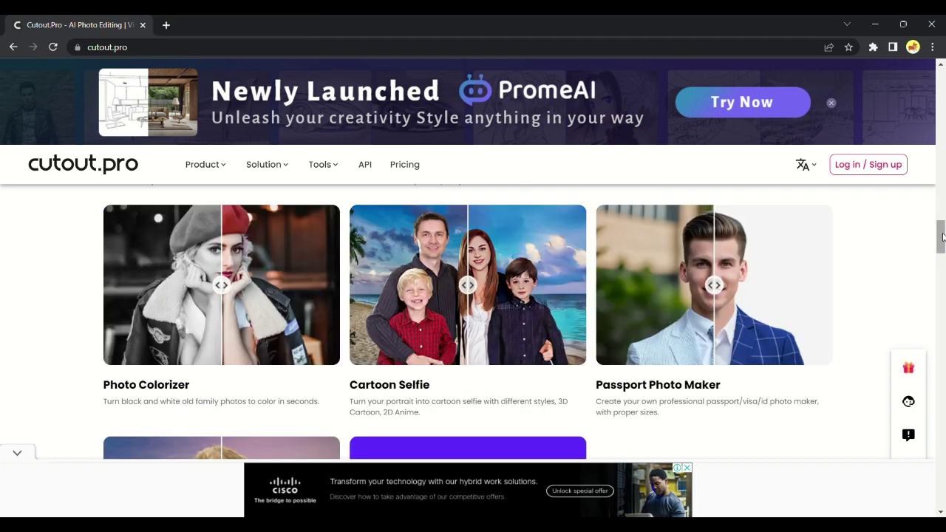
mouse_move(943, 237)
left_mouse_down()
mouse_move(943, 296)
mouse_move(943, 253)
left_mouse_up()
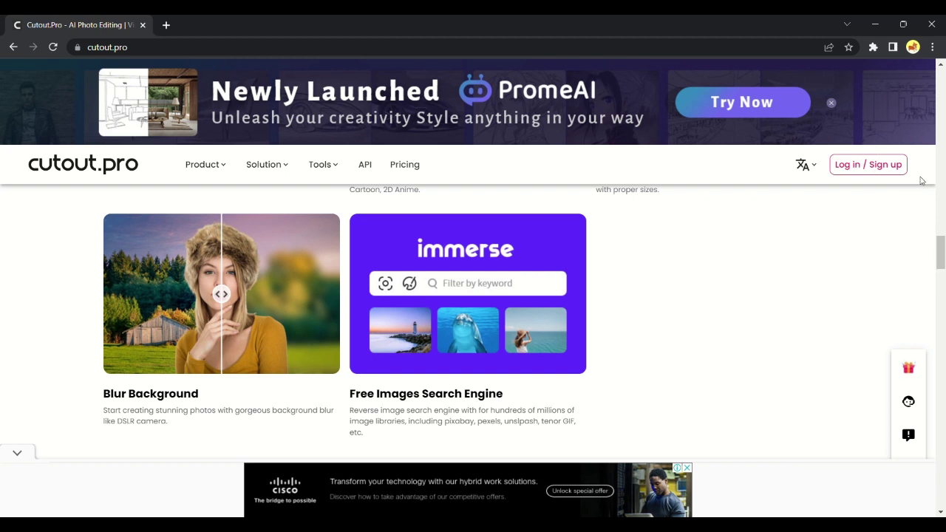
left_click(874, 164)
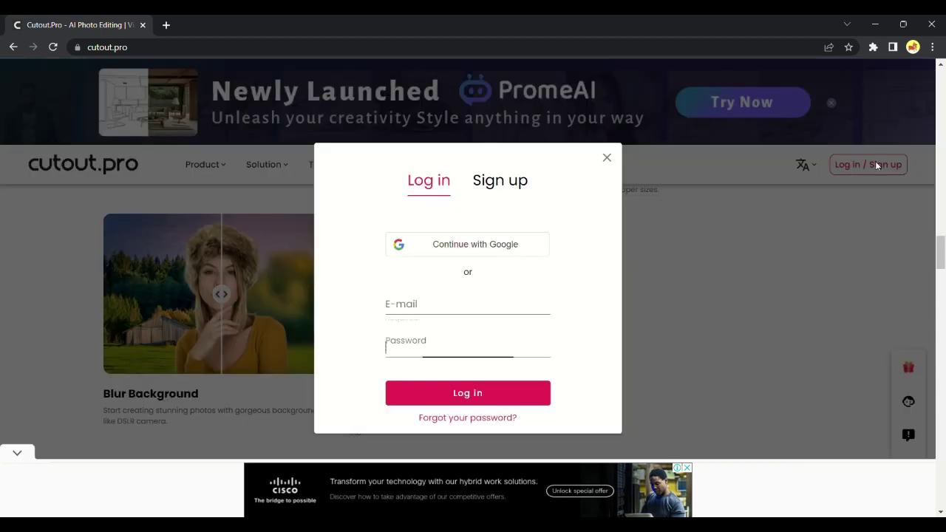
left_click(402, 316)
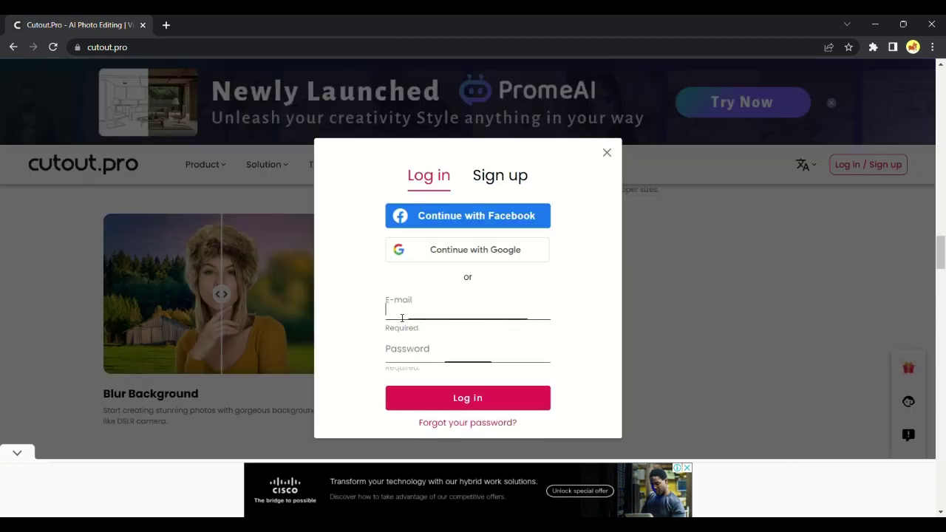
left_click(493, 256)
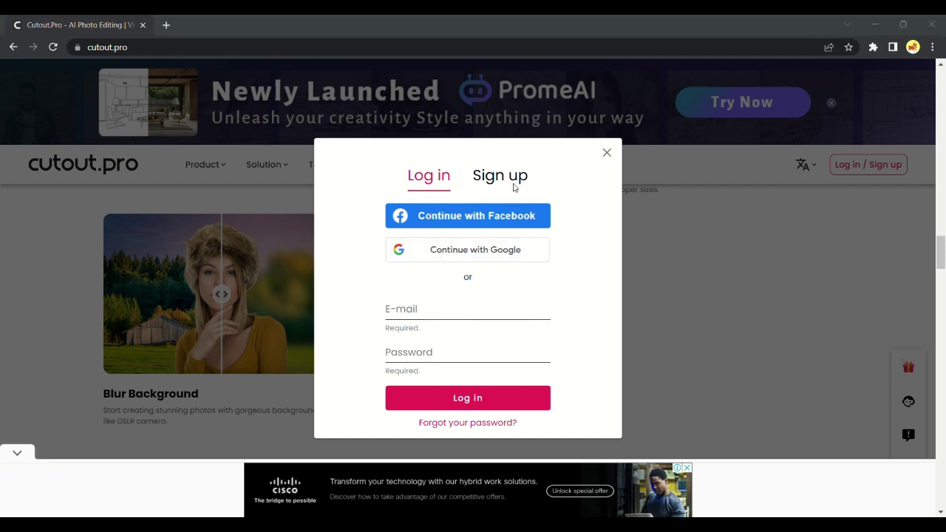
left_click(569, 349)
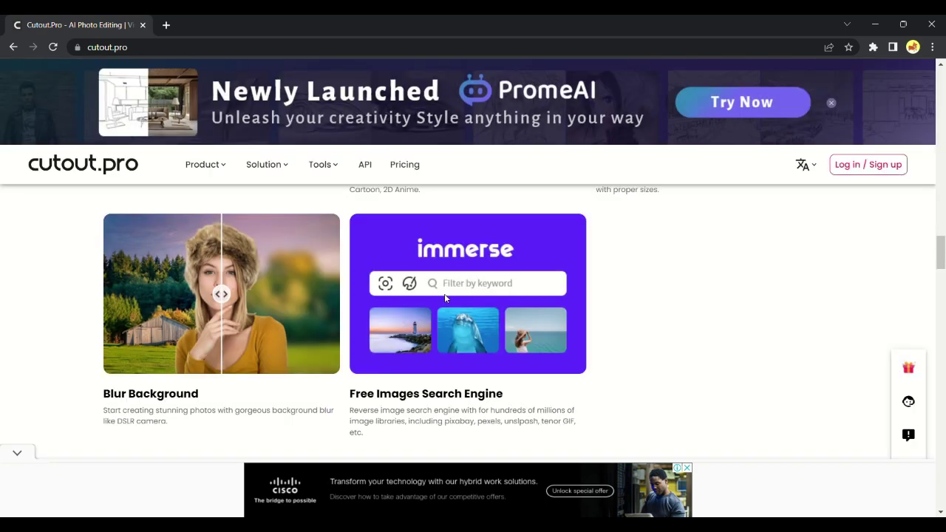
- Open the Photo Enhancer - Sharpener&Upscaler tool from the site's product list
left_click_drag(944, 253, 924, 55)
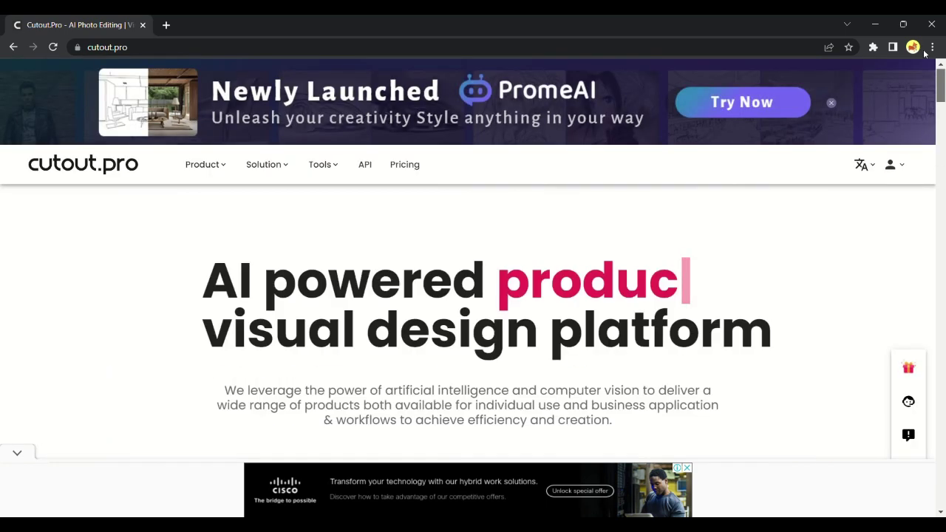
mouse_move(217, 173)
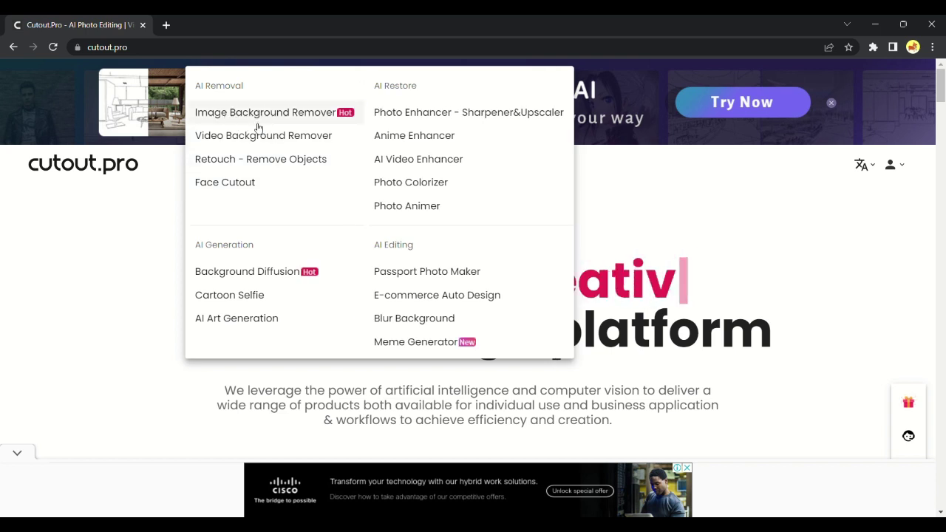
left_click(423, 114)
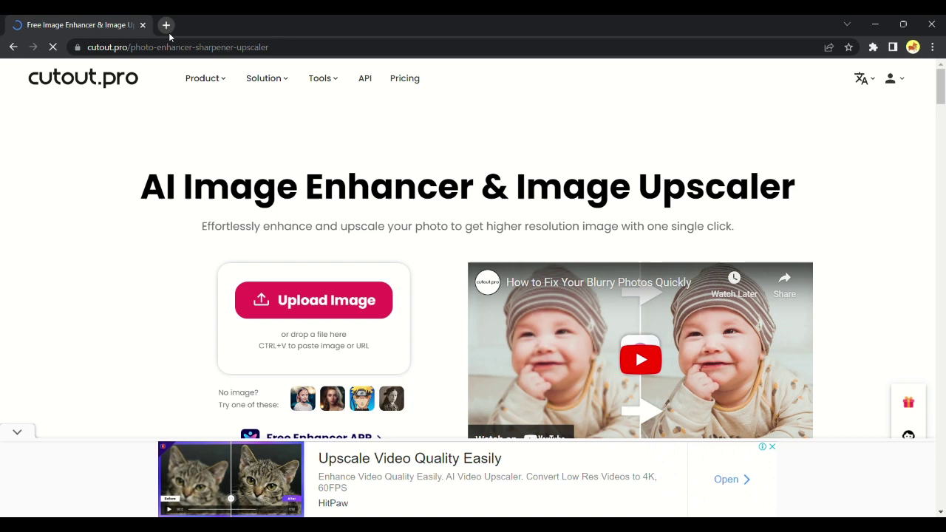
- Search Google for "blurry image" in a new tab and show the image results
left_click(168, 33)
type("blurry image")
key("Return")
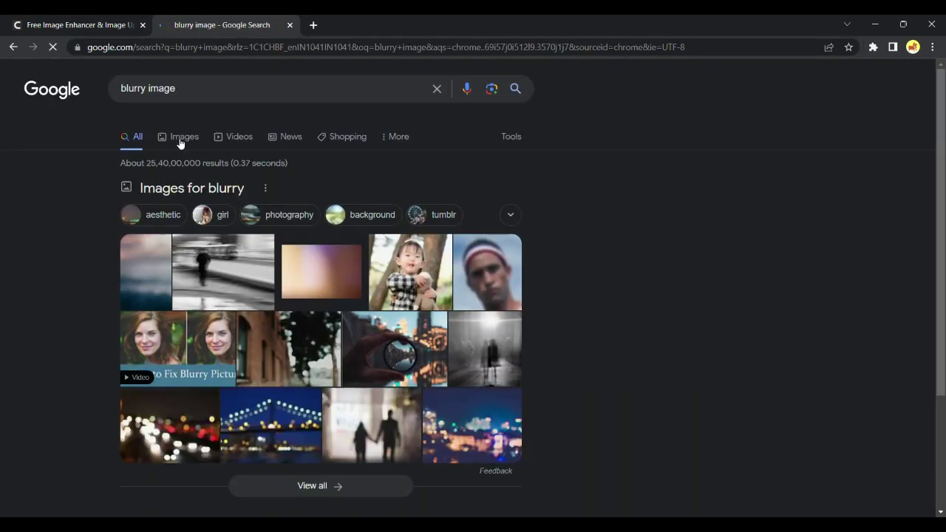
left_click(180, 140)
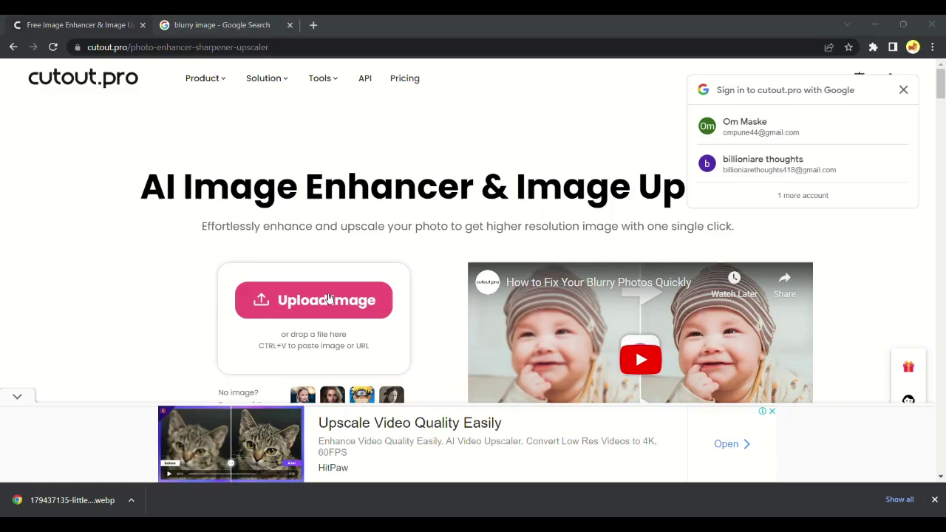
- Upload the downloaded blurry .webp picture to the Photo Enhancer and view the enhancement
left_click(329, 297)
left_click_drag(329, 298, 328, 298)
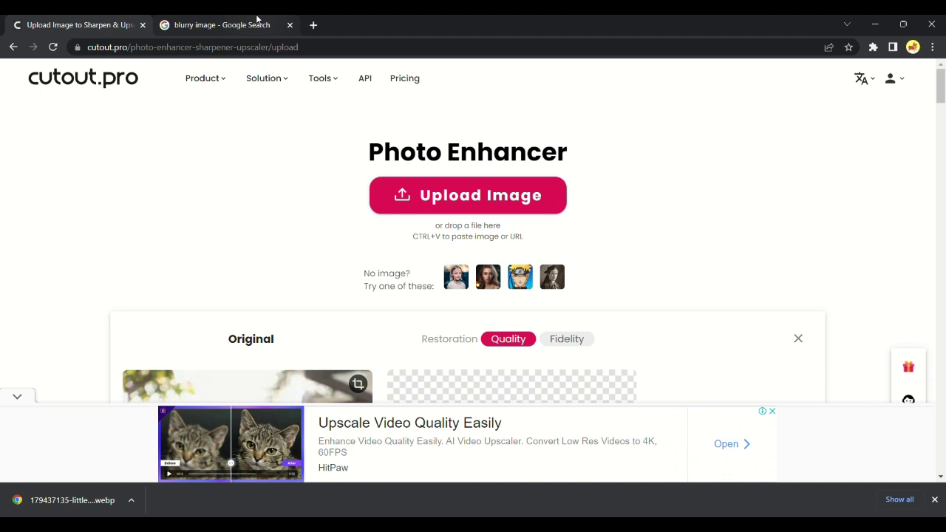
left_click_drag(943, 95, 943, 117)
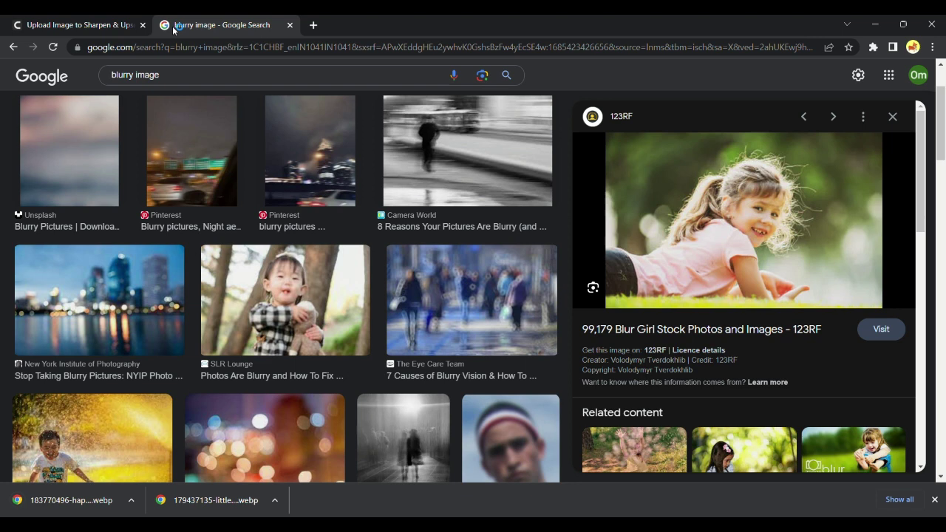
- Return to the Photo Enhancer, compare original and enhanced photos up close, and open the HD download options
left_click(105, 23)
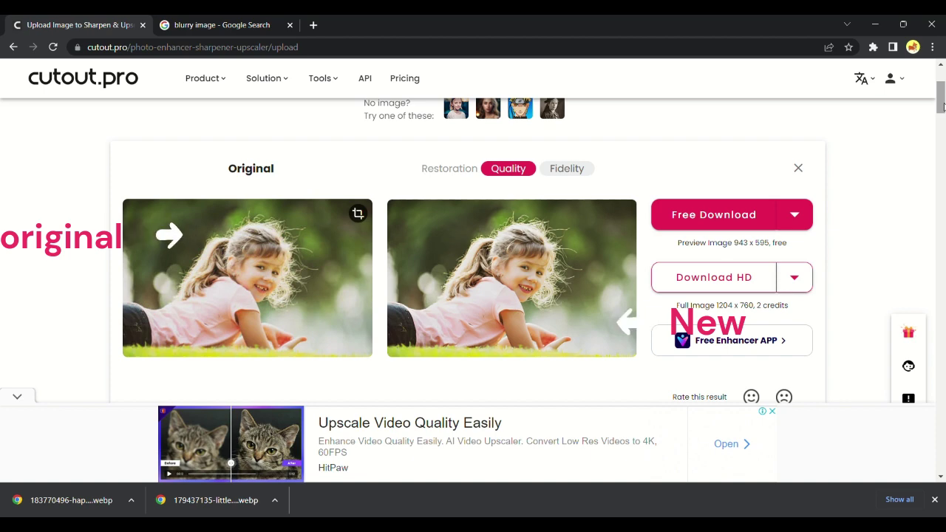
scroll(287, 281, "up", 1)
scroll(286, 281, "up", 2)
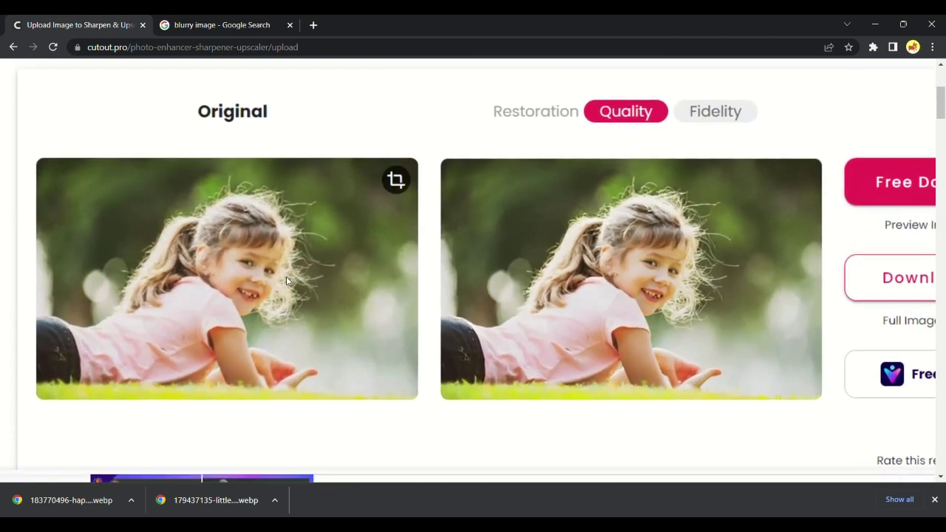
scroll(287, 280, "left", 2)
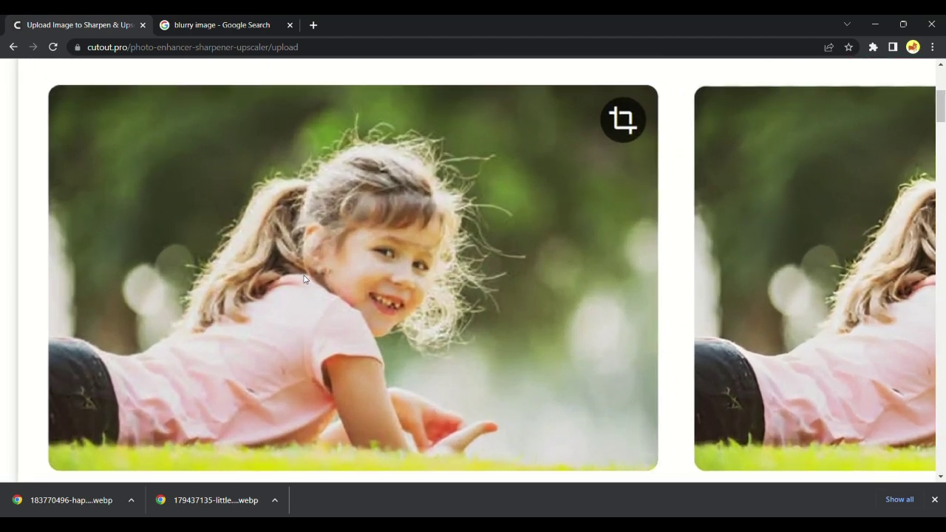
scroll(304, 280, "right", 2)
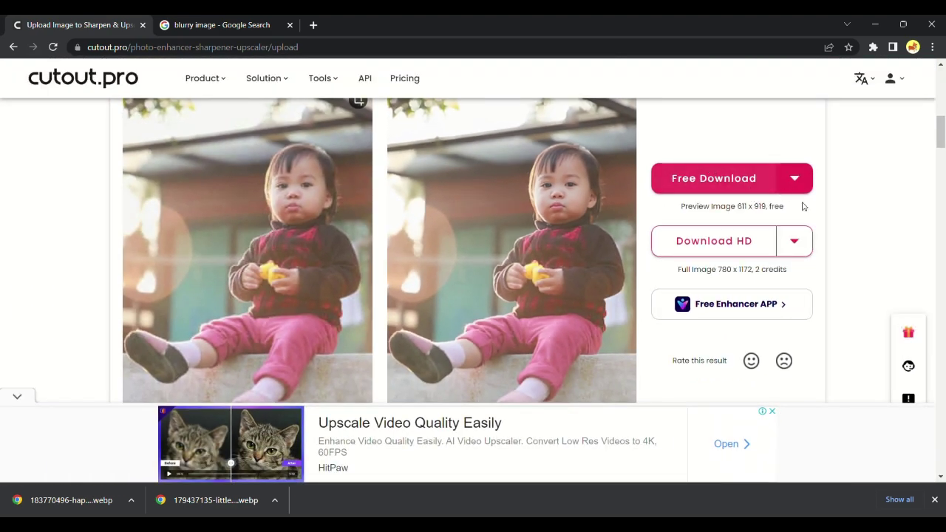
left_click(794, 241)
- Open the Photo Animer tool and go to its image upload area
left_click(409, 210)
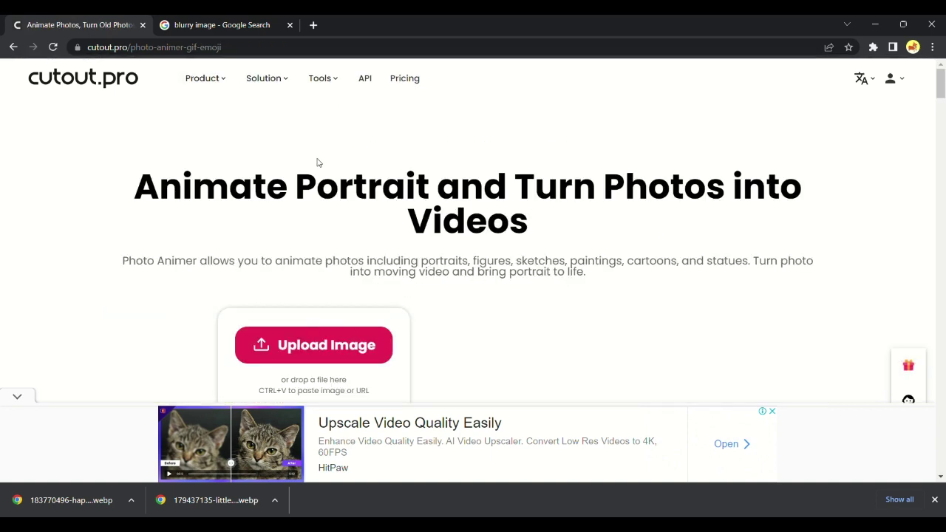
left_click_drag(940, 83, 940, 93)
scroll(711, 241, "down", 5)
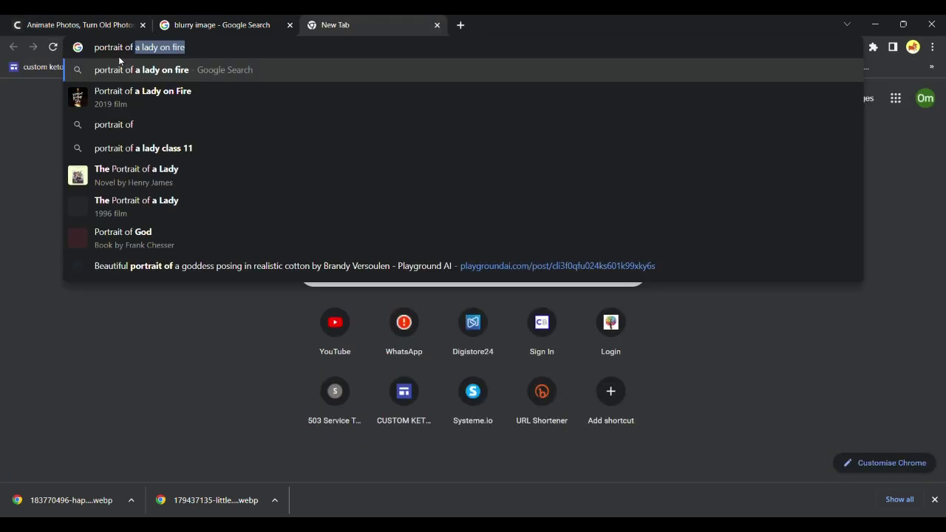
- Search Google for "portrait of old men" and choose the portrait of a white-bearded man in a grey cardigan
type("old men")
key("Return")
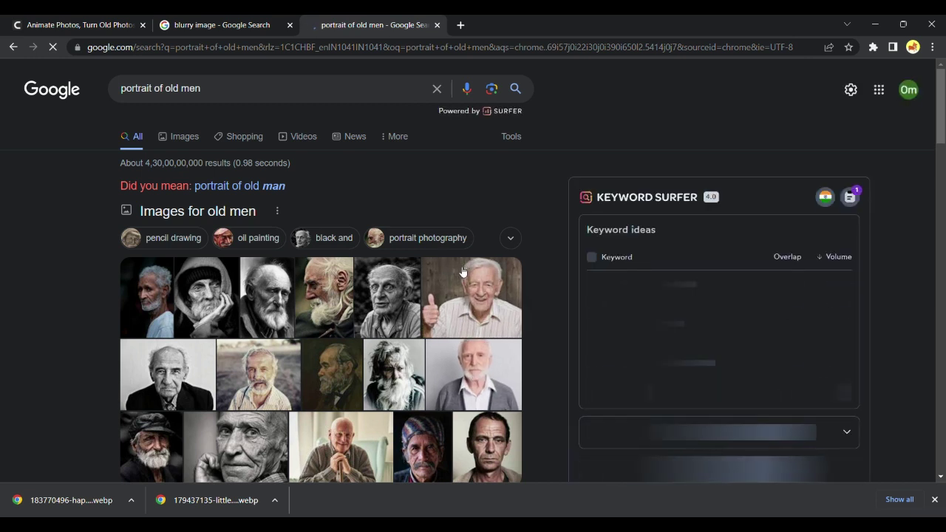
left_click(486, 359)
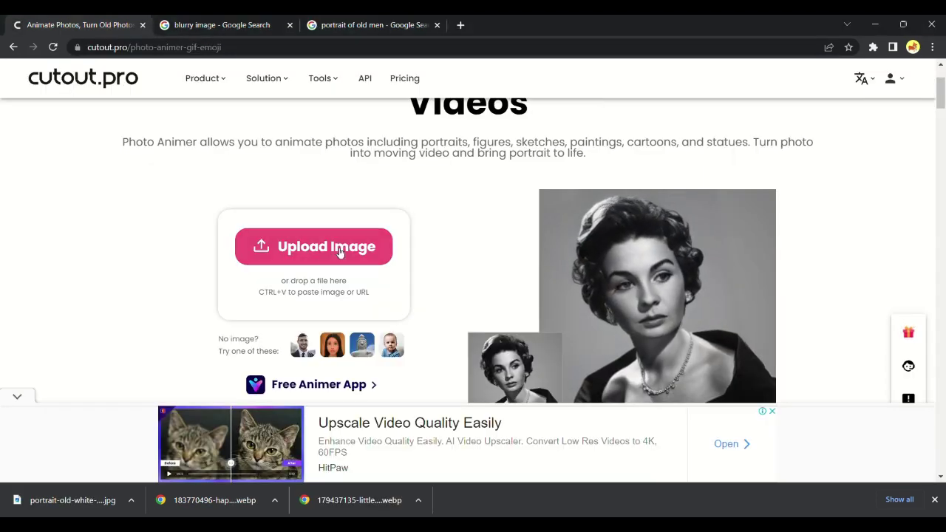
- Upload the downloaded old man portrait to Photo Animer and compare the original with the animated result up close
left_click_drag(340, 252, 339, 252)
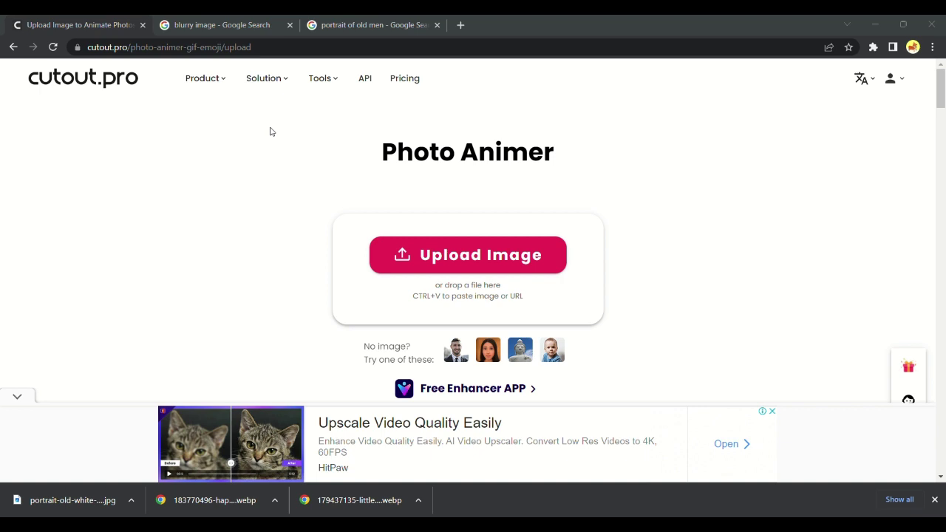
left_click_drag(940, 79, 940, 105)
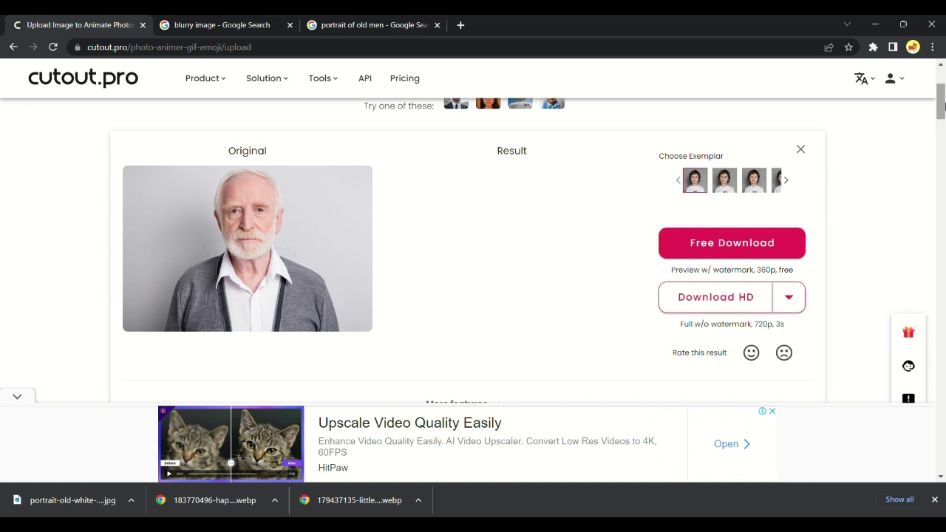
scroll(542, 249, "up", 3)
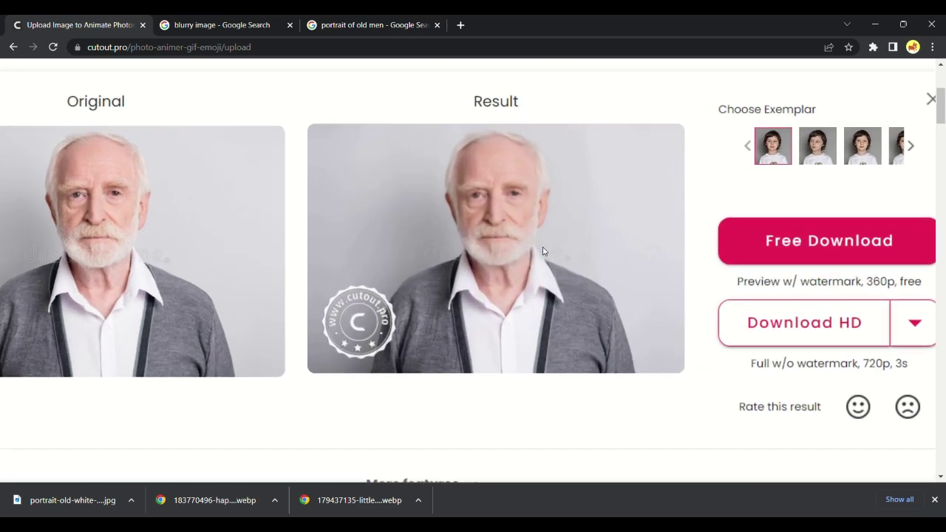
scroll(595, 221, "up", 2)
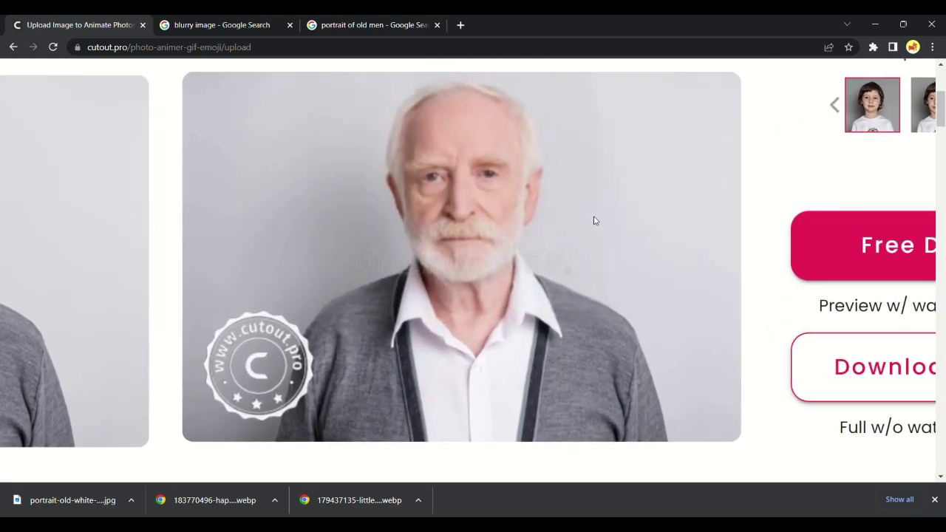
scroll(593, 217, "left", 4)
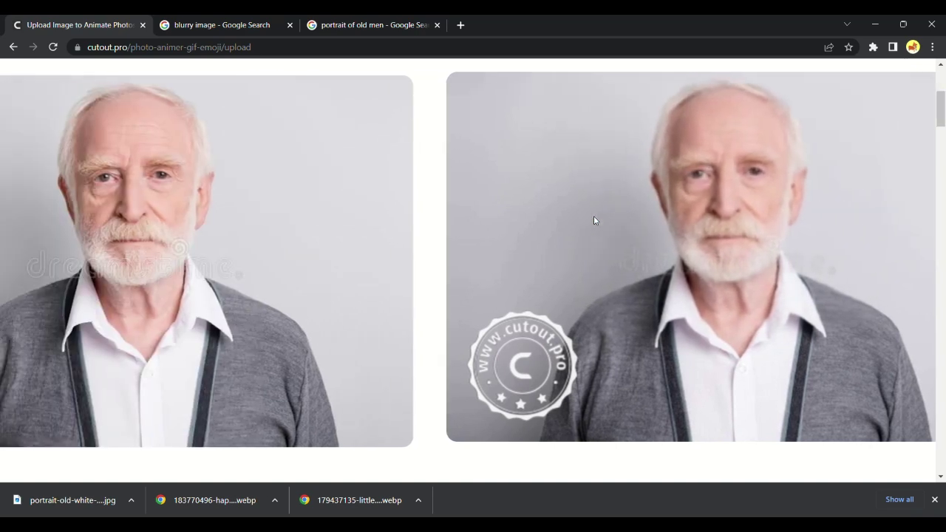
scroll(593, 217, "right", 3)
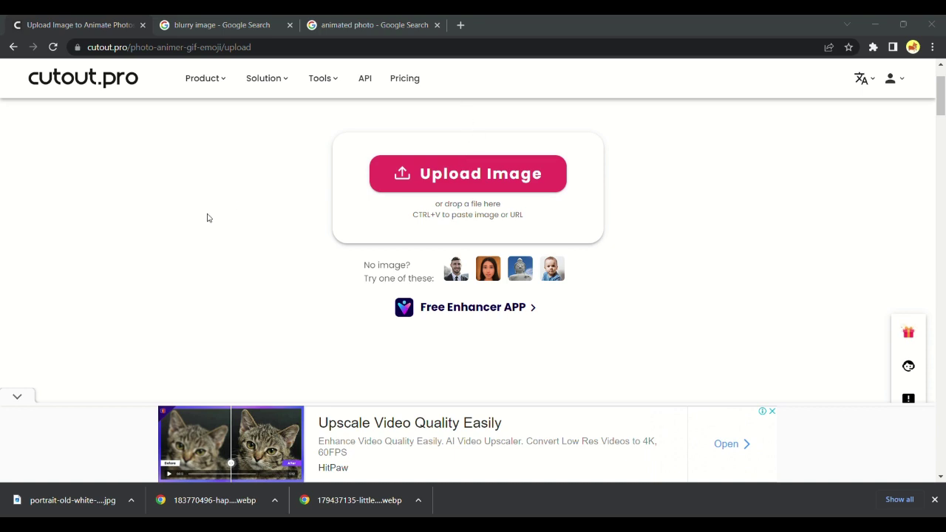
- Review the Photo Animer result for the purple-haired character portrait and open its HD download options
mouse_move(941, 97)
left_mouse_down()
mouse_move(944, 105)
mouse_move(941, 98)
left_mouse_up()
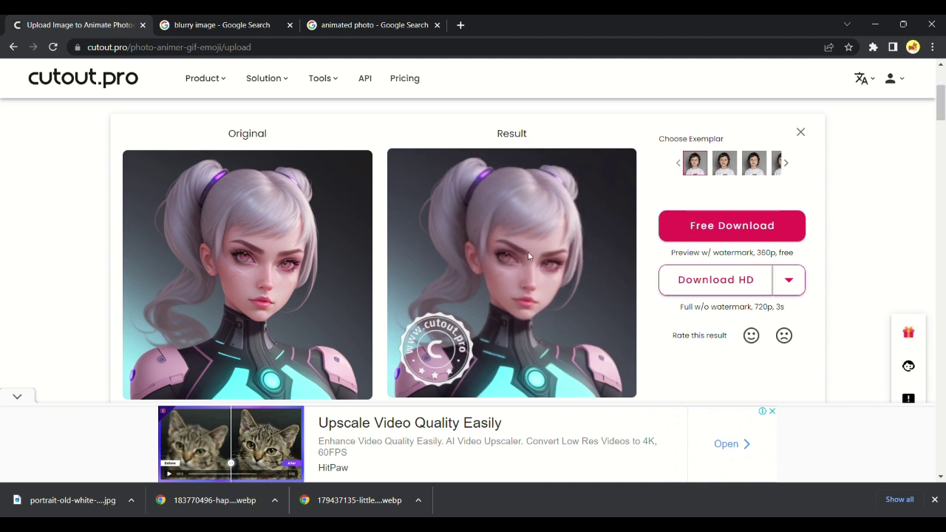
left_click(788, 281)
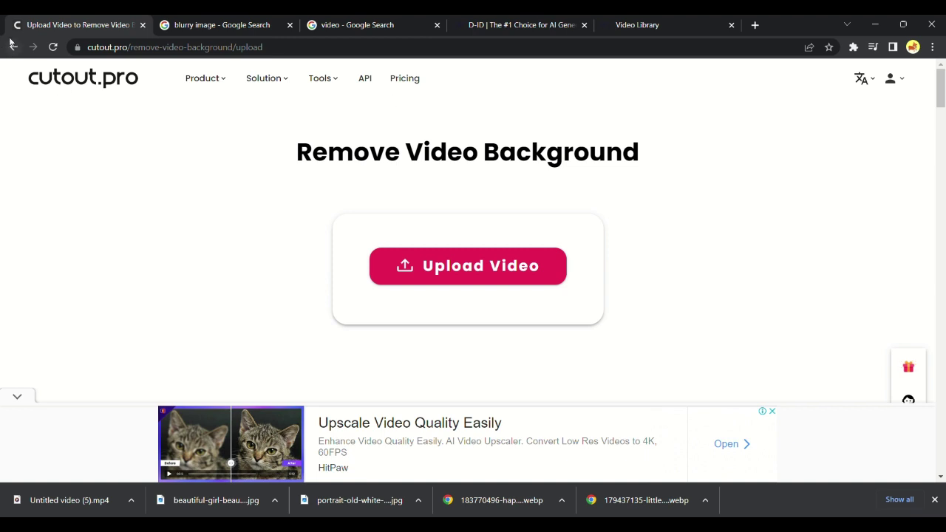
- Open the Video Background Remover tool and review its sample video and upload requirements up close
mouse_move(198, 80)
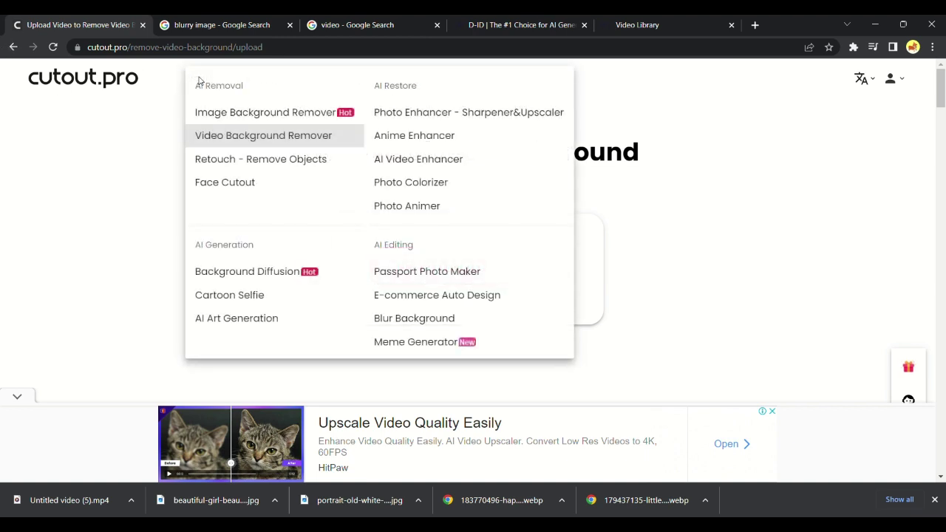
left_click(224, 138)
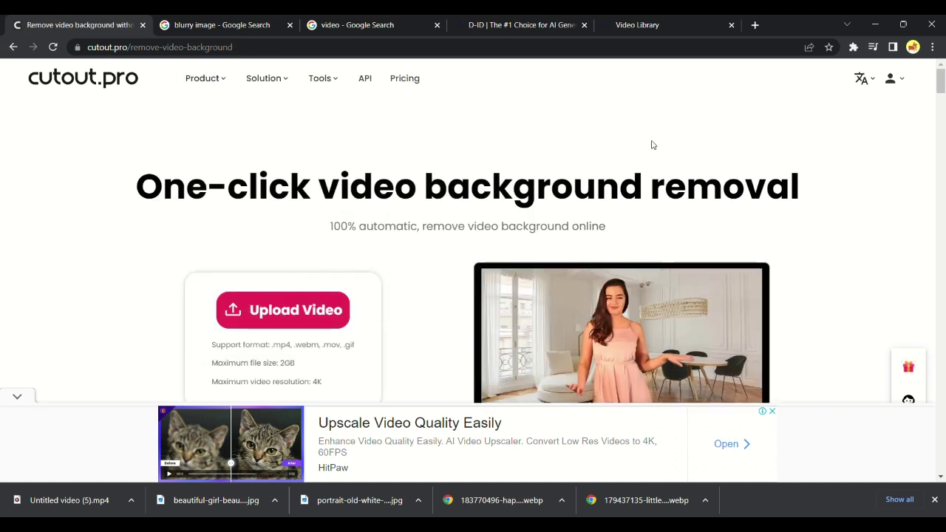
left_click_drag(942, 78, 942, 85)
scroll(640, 221, "up", 2)
scroll(640, 221, "up", 2)
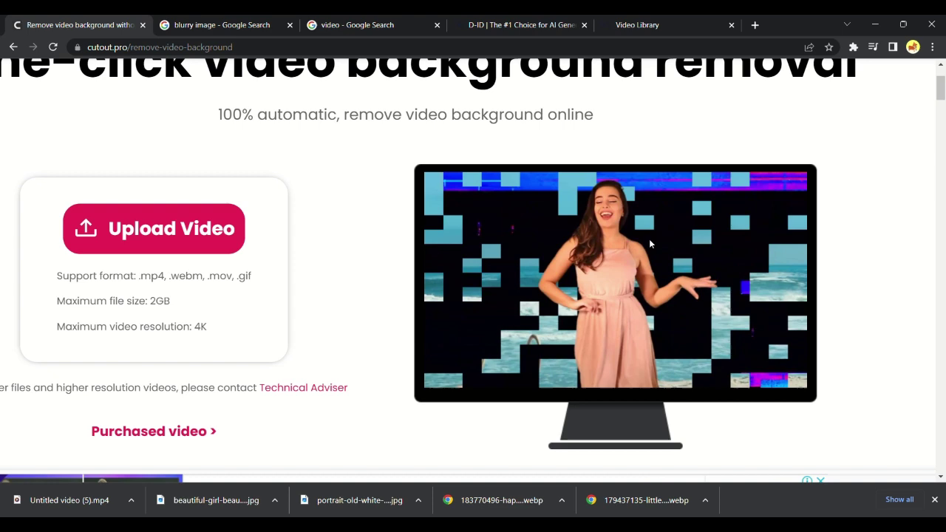
scroll(758, 197, "down", 3)
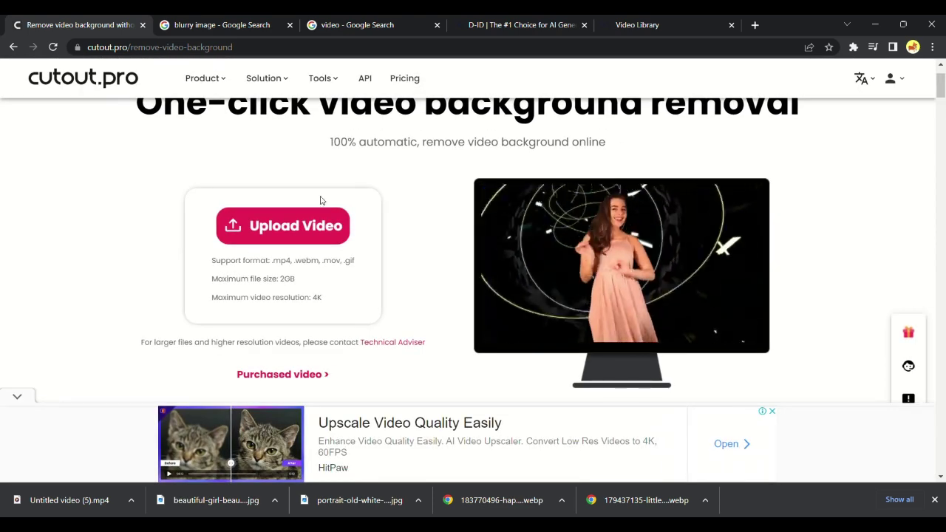
- Upload the D-ID portrait video of the woman in the black top for background removal
left_click(303, 225)
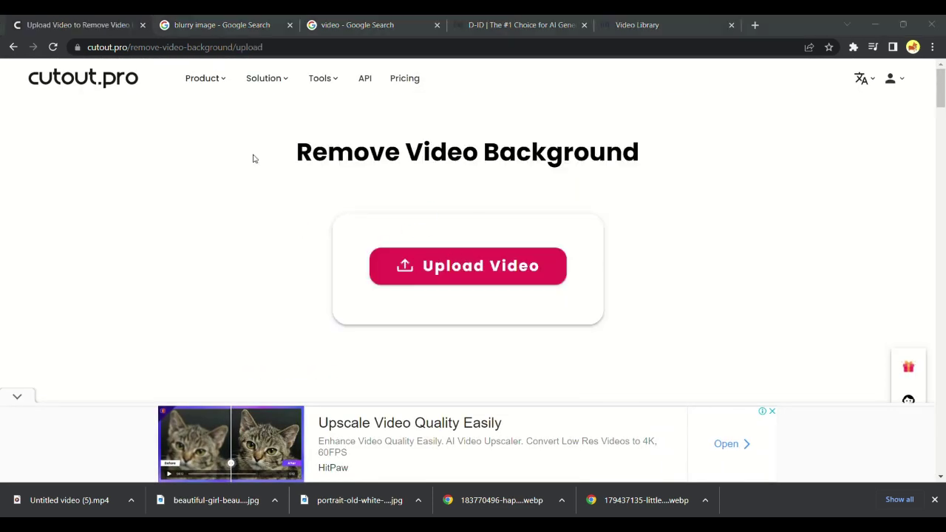
double_click(211, 137)
left_click_drag(941, 78, 943, 87)
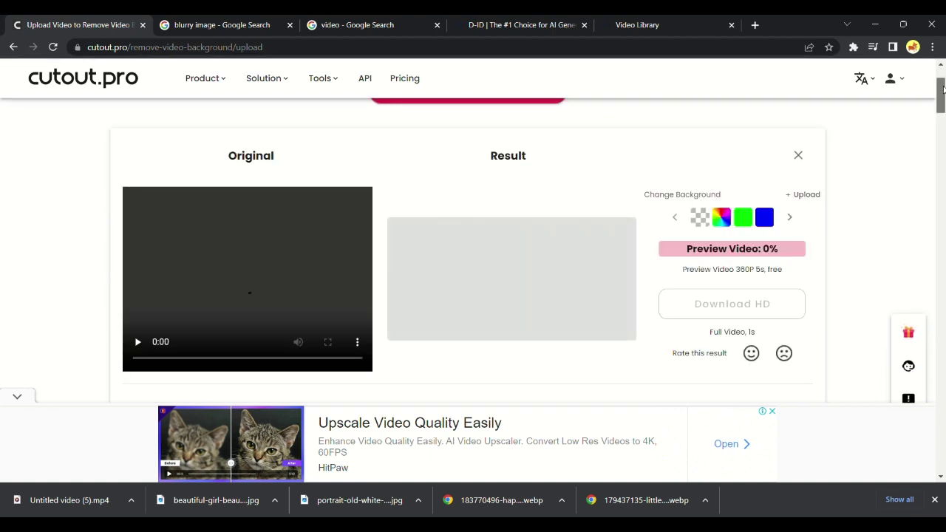
left_click_drag(943, 88, 943, 90)
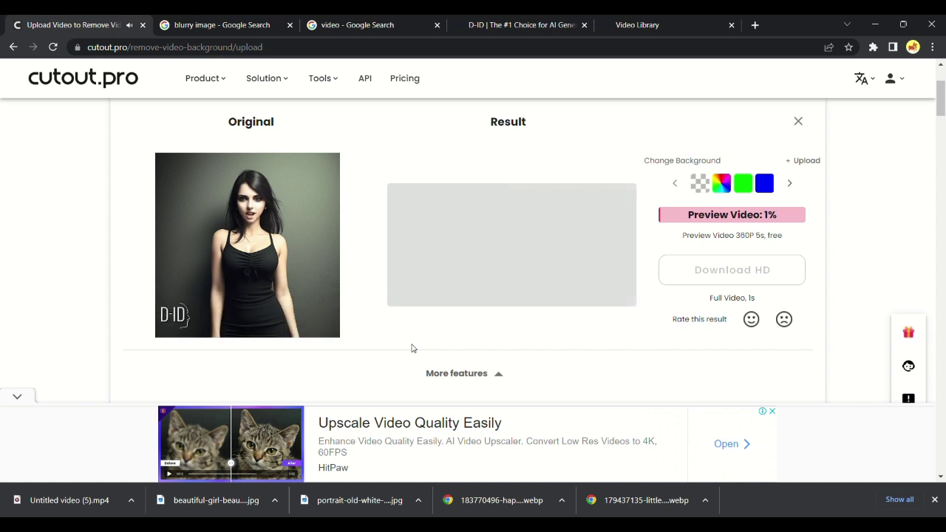
- Play the original portrait video and compare it up close with the background-removed result
scroll(284, 273, "up", 3)
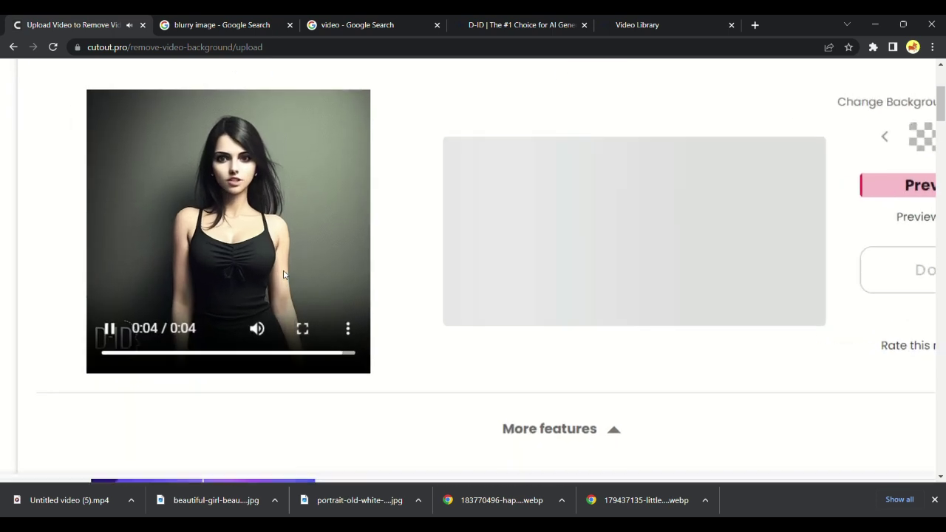
scroll(283, 275, "up", 2)
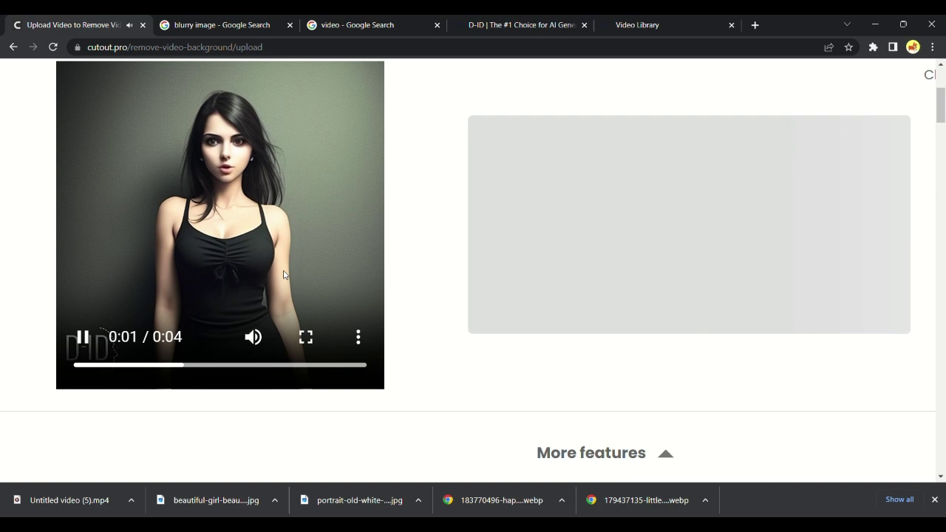
scroll(283, 275, "down", 1)
scroll(284, 274, "up", 1)
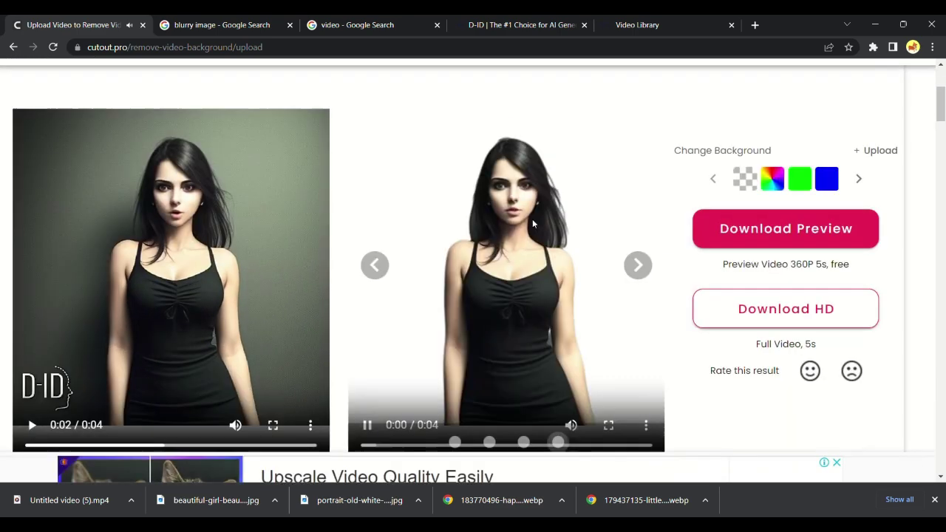
scroll(532, 218, "up", 3)
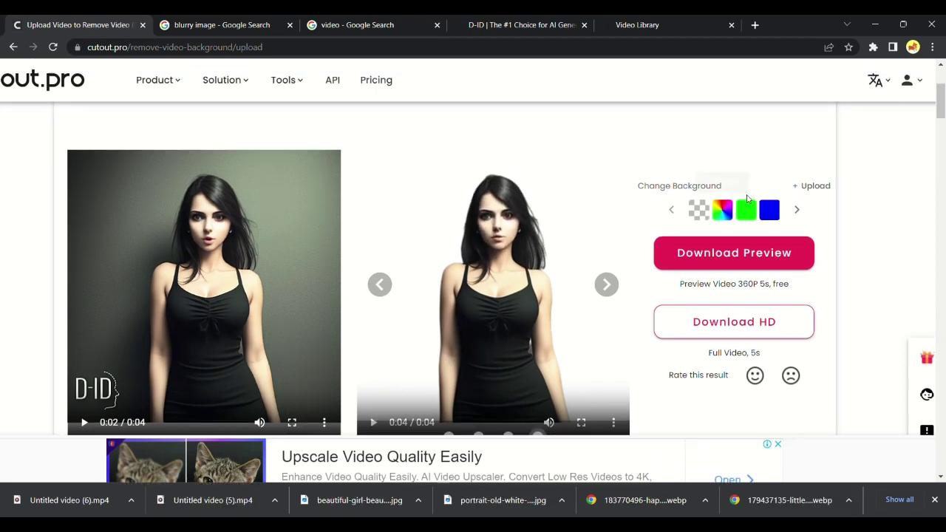
- Try solid colour backgrounds behind the cut-out woman, including green, orange and brown
left_click(748, 212)
left_click(723, 212)
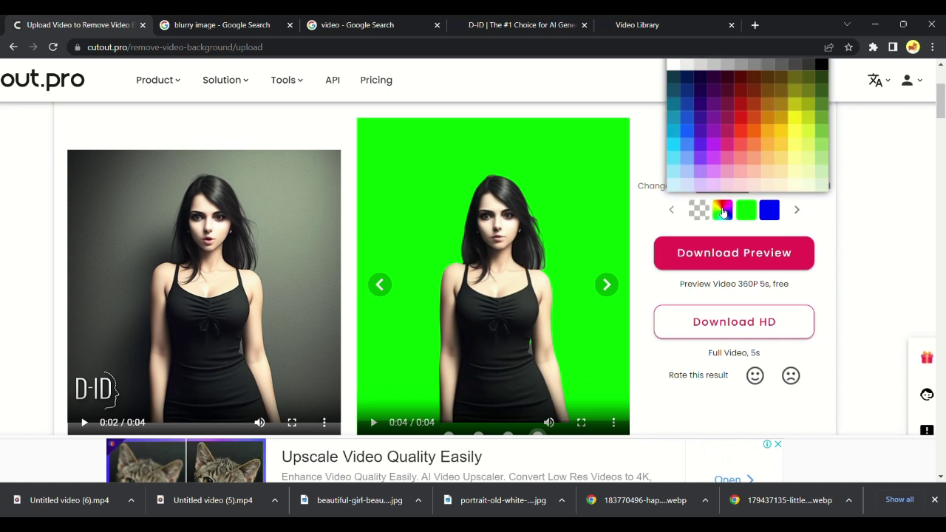
left_click(723, 141)
left_click(753, 131)
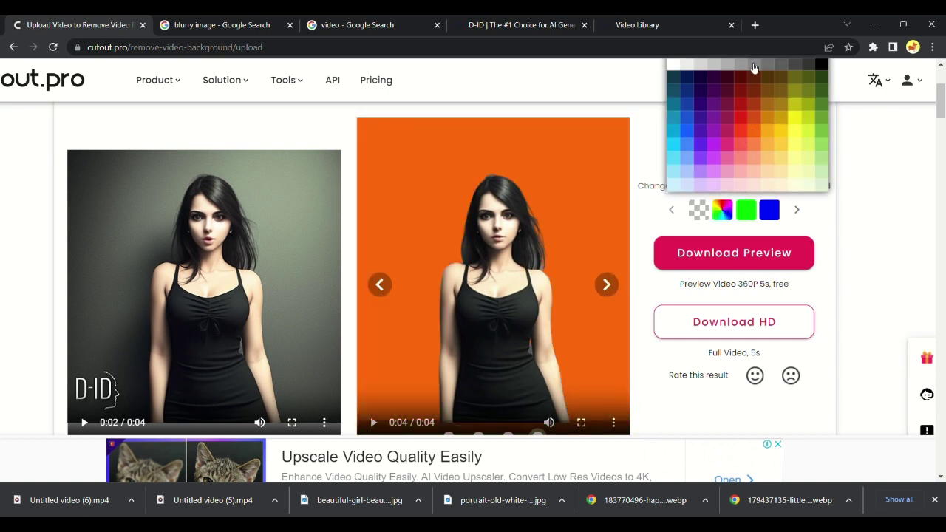
left_click(784, 92)
- Try the preset forest path image as the video's background and inspect the result
left_click(796, 211)
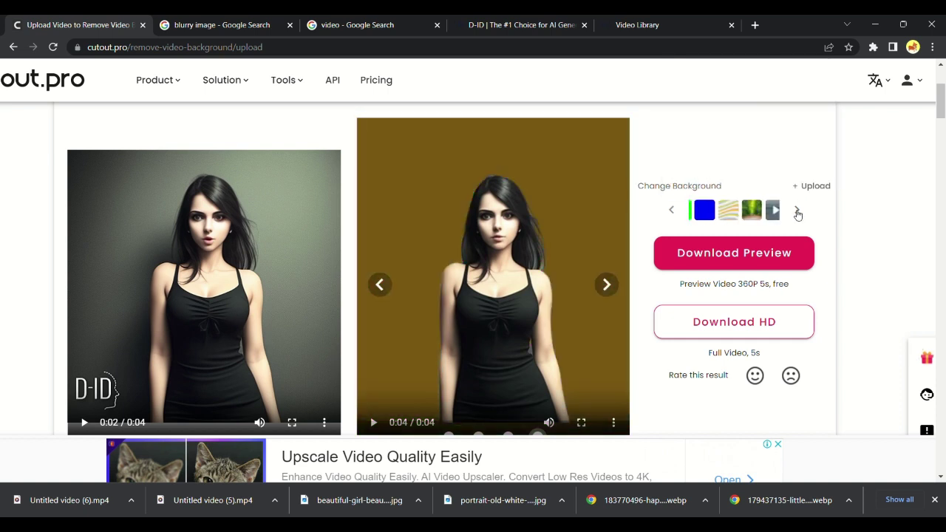
left_click(733, 212)
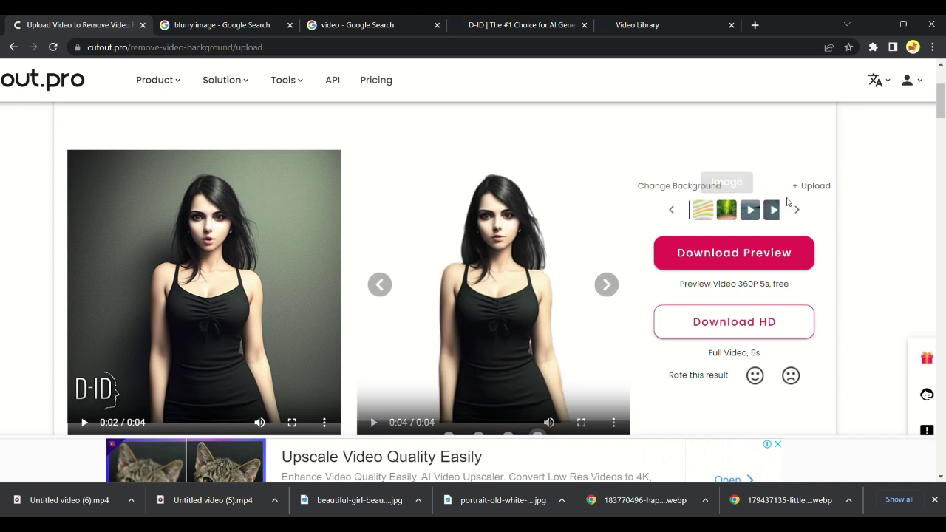
left_click(808, 189)
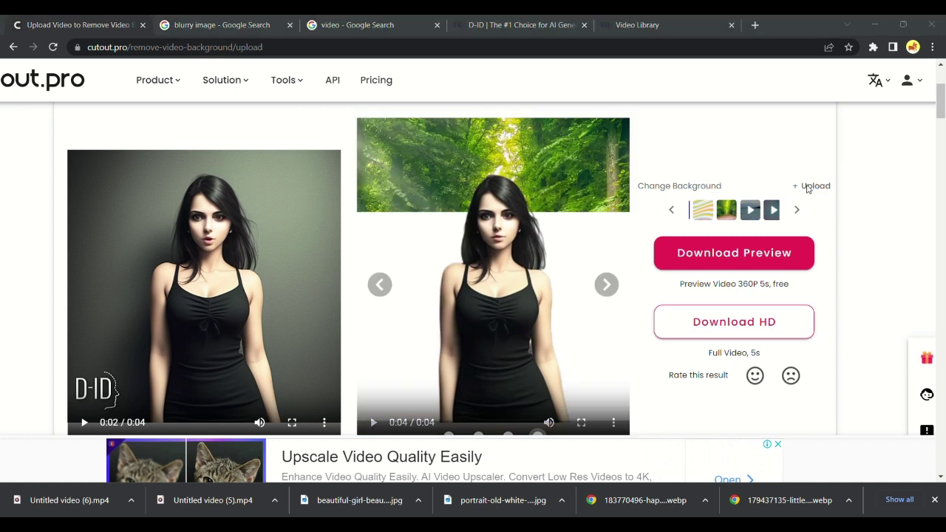
left_click(463, 102)
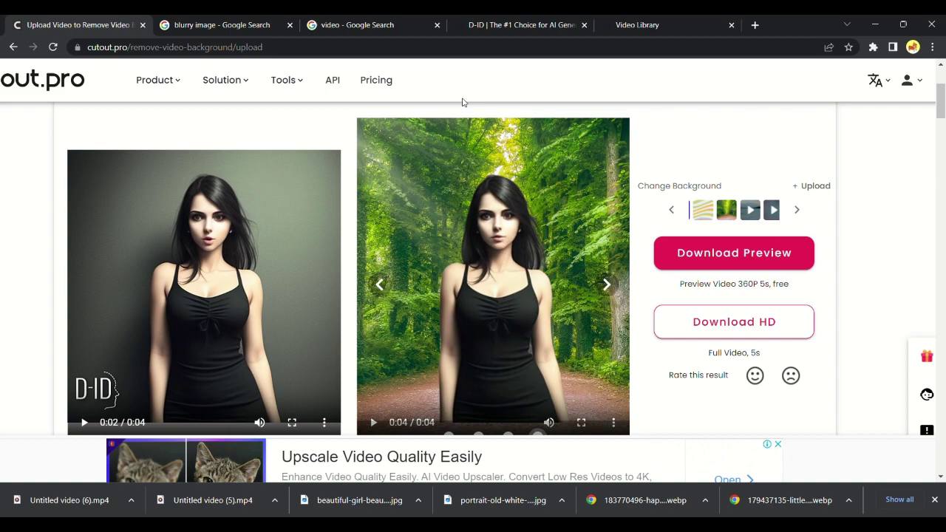
scroll(530, 215, "up", 3)
scroll(529, 216, "down", 4)
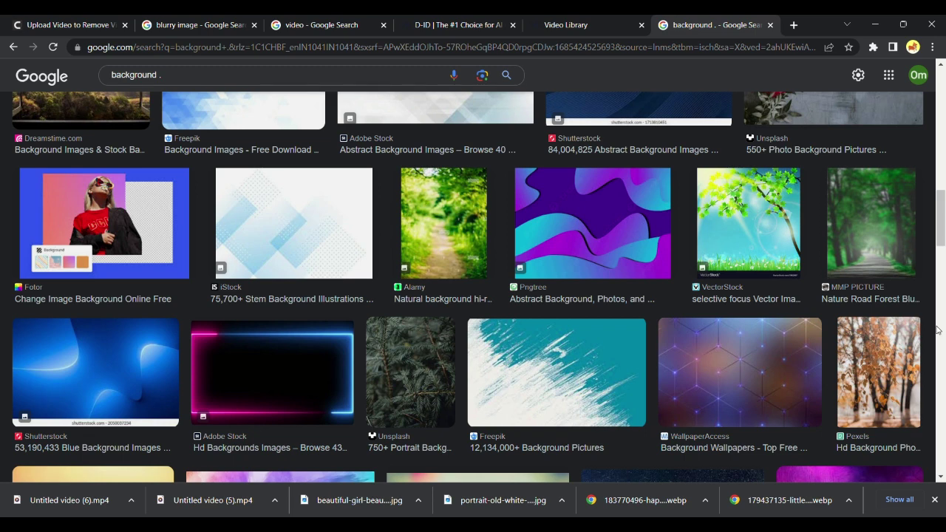
- Search Google Images for "background of trees nature" and download the VectorStock illustration of a path road with trees
left_click(170, 77)
key("BackSpace")
type("of trees nature")
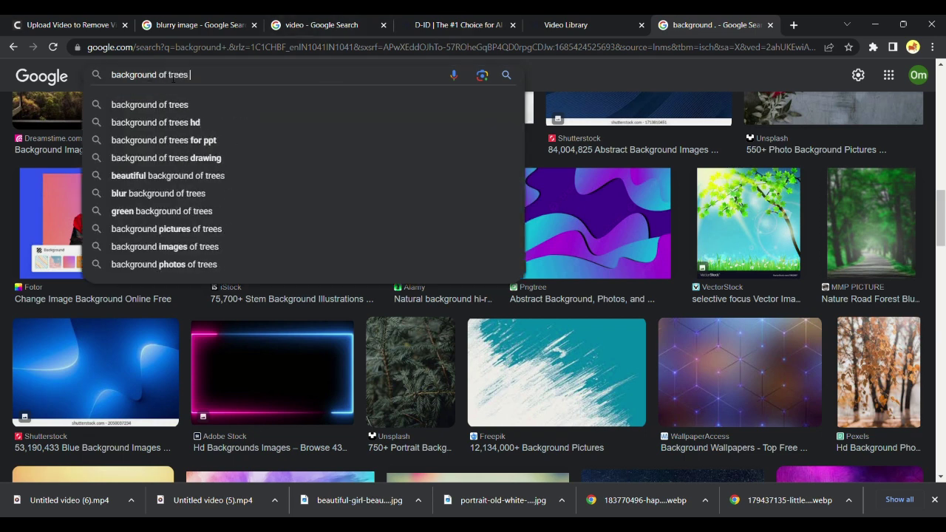
key("Return")
left_click(563, 409)
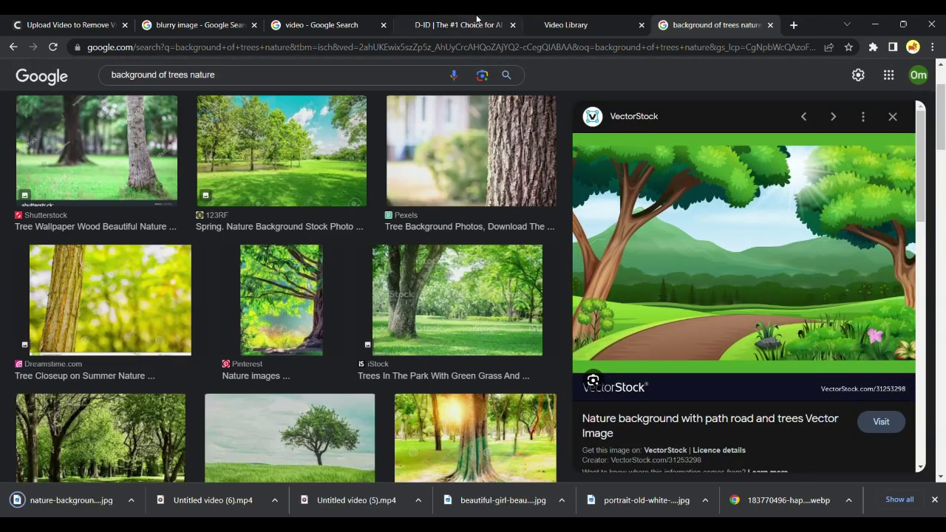
- Upload the downloaded nature illustration as the custom background of the cutout.pro video and play the result
left_click(83, 22)
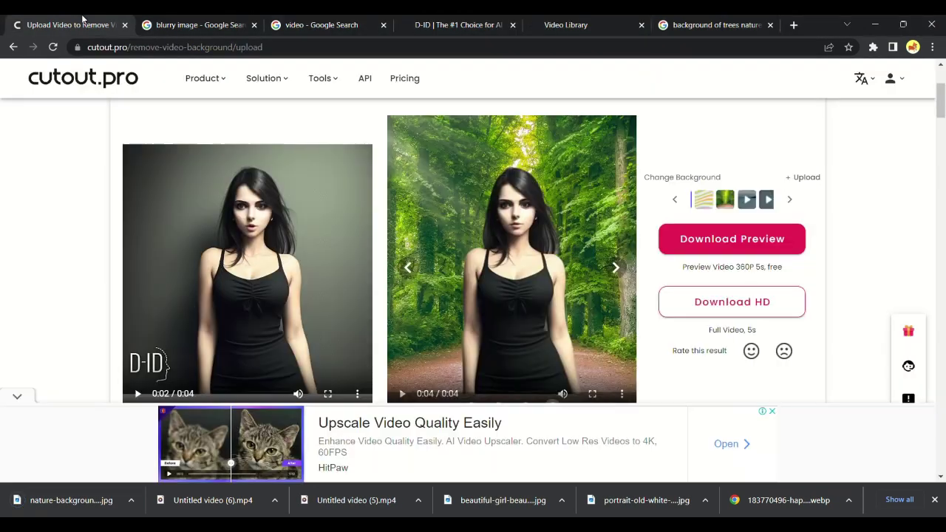
left_click(805, 177)
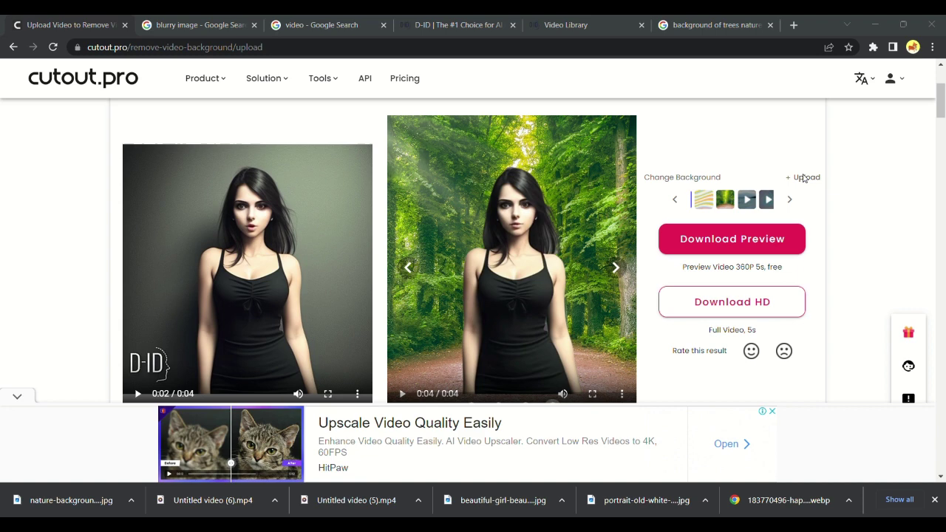
double_click(160, 138)
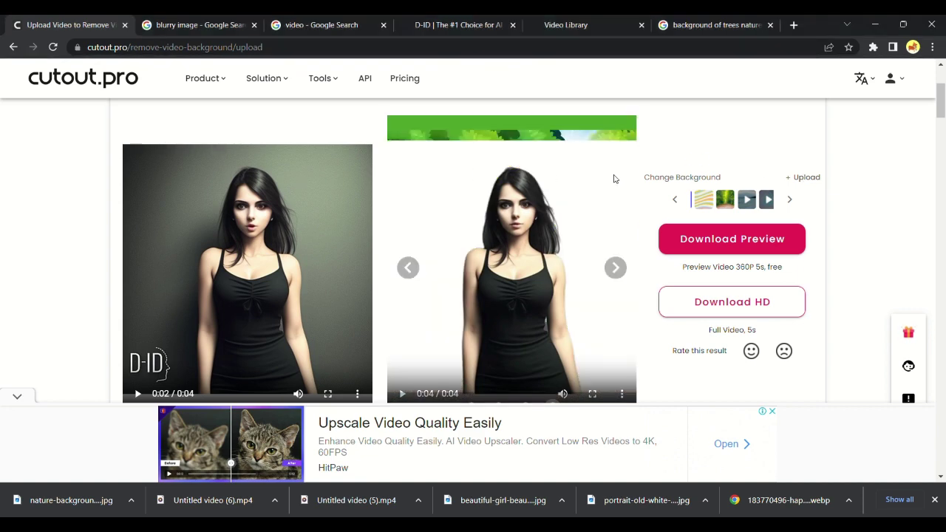
scroll(575, 188, "down", 1)
left_click(574, 188)
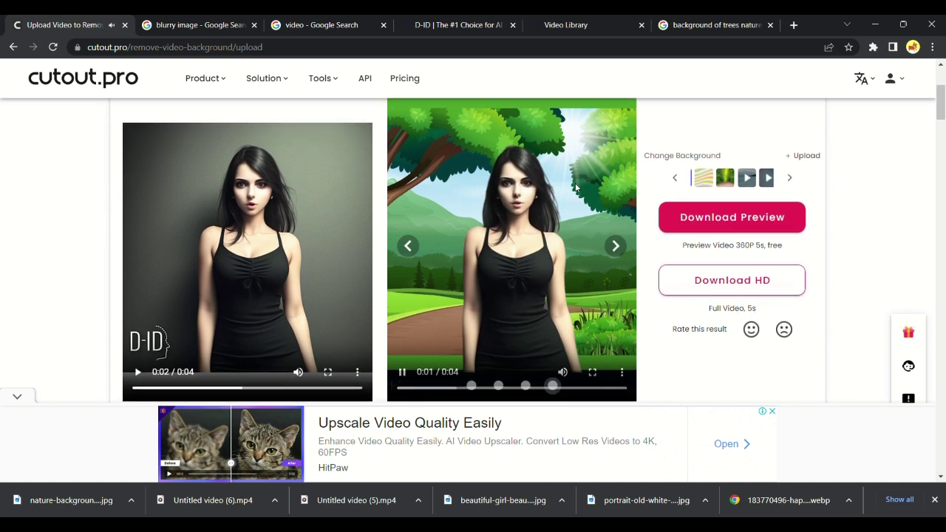
- Apply the second preset video clip as the background behind the cut-out woman
left_click(743, 180)
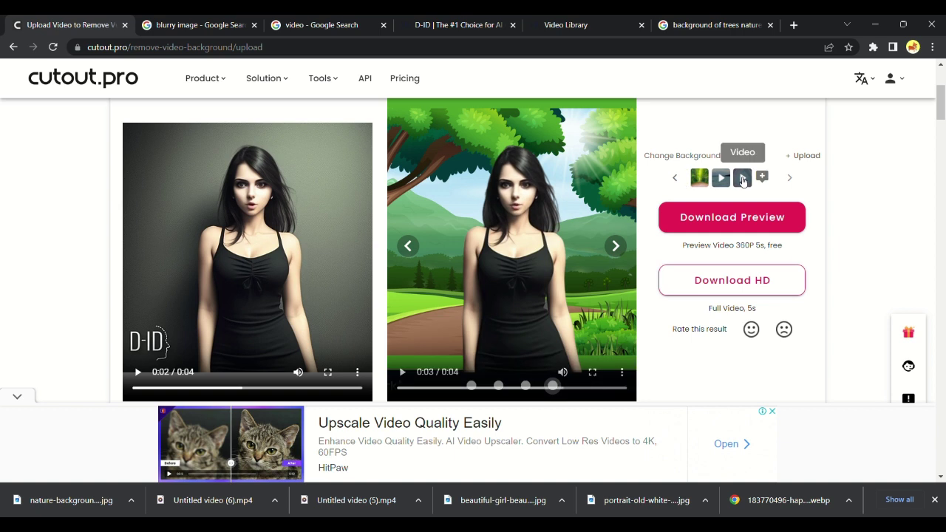